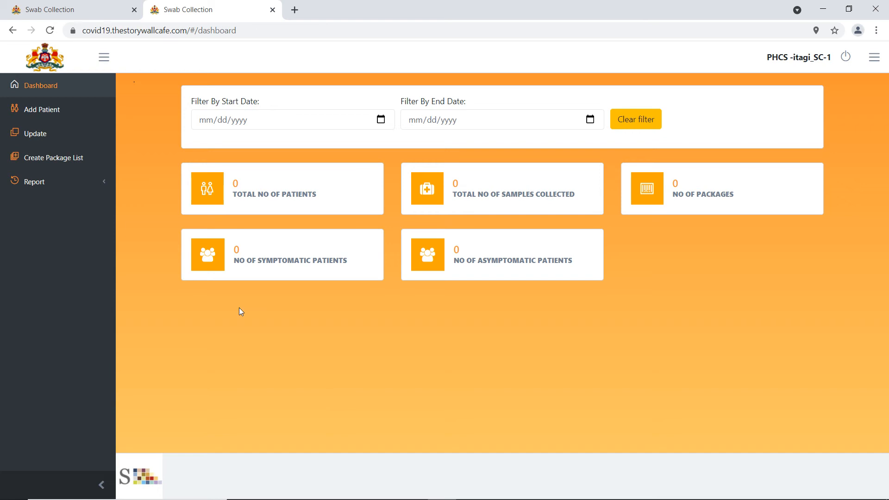
- Start a new patient record with Contacts as the reason for testing
click(42, 127)
click(43, 113)
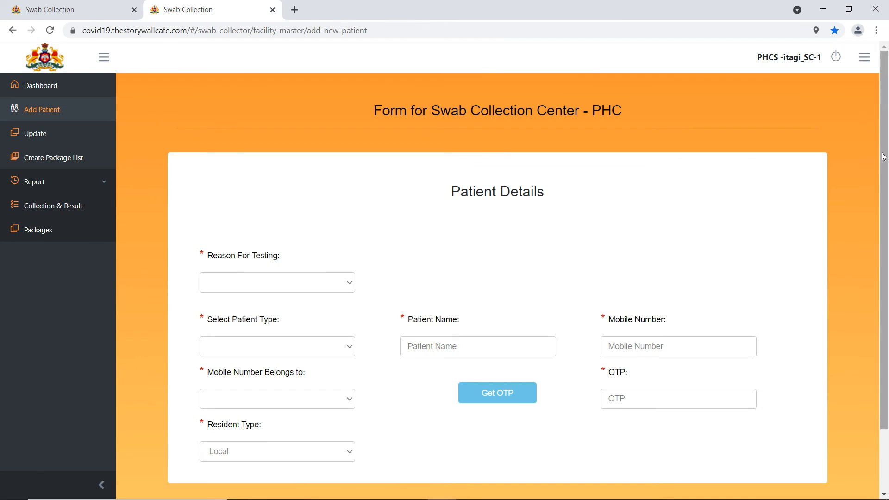
scroll(887, 225, down, 2)
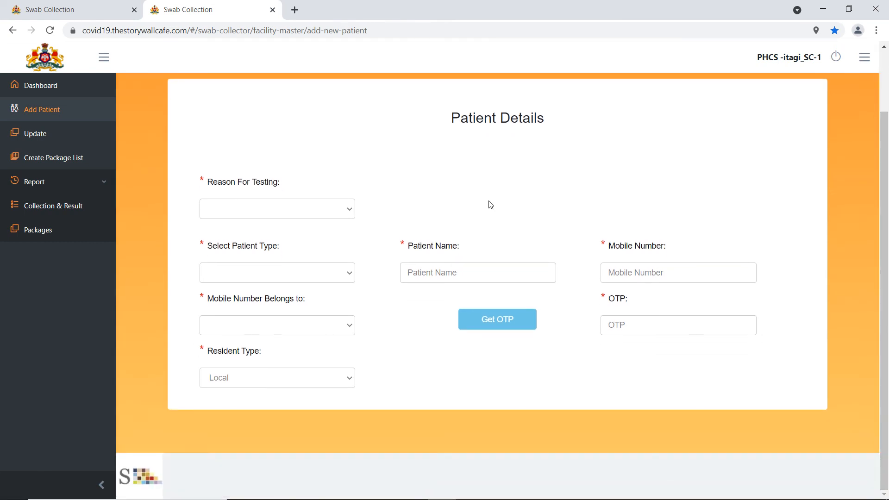
click(336, 214)
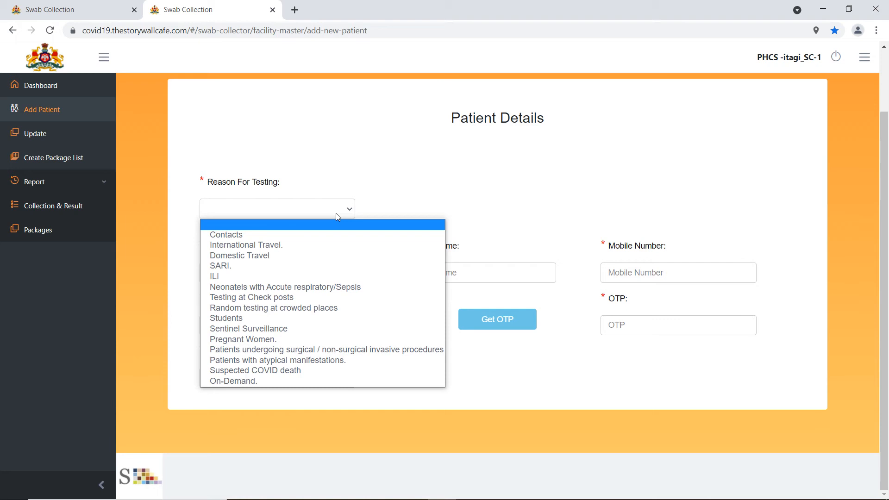
click(295, 239)
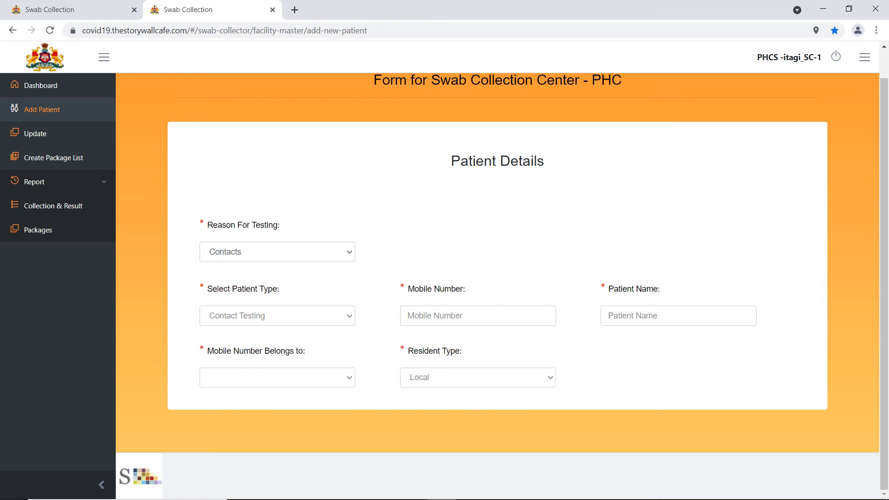
- Enter the patient's mobile number, correcting a mistyped first attempt
click(463, 318)
- Look up the two patients linked to the mobile number, then close that list
click(505, 338)
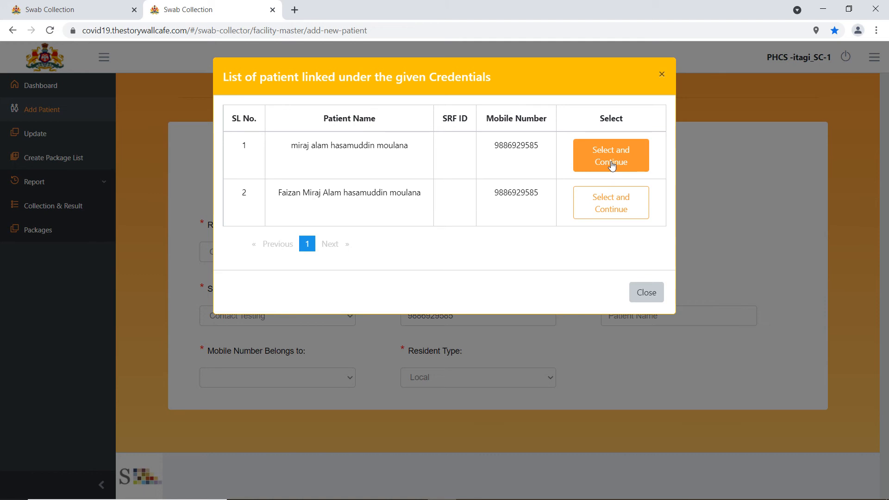
click(646, 292)
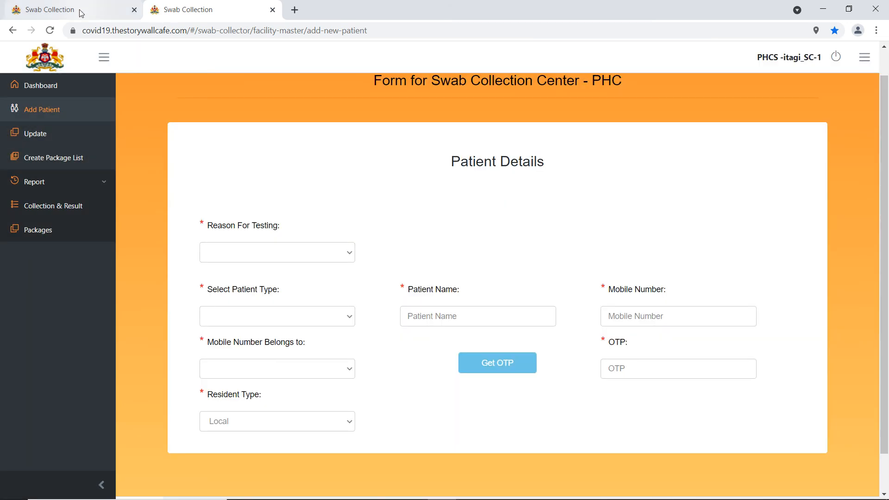
- Switch to the other portal tab and bring up the Swab Collection Update page
click(81, 13)
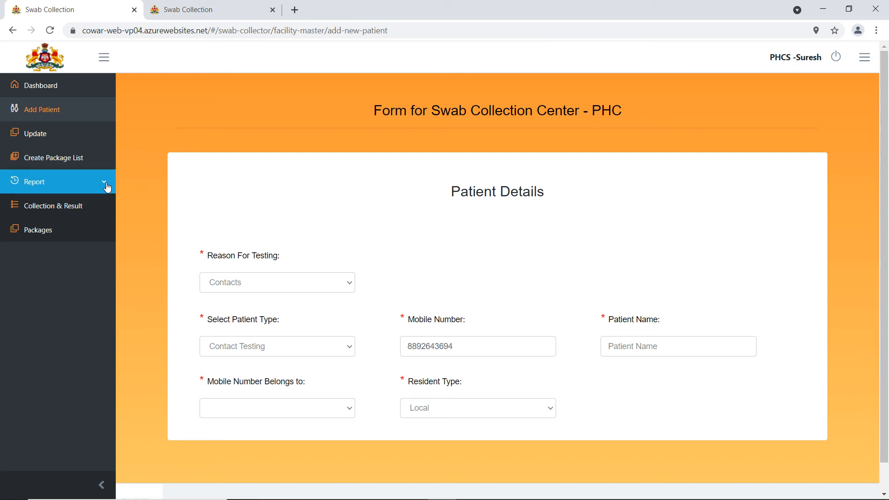
click(41, 138)
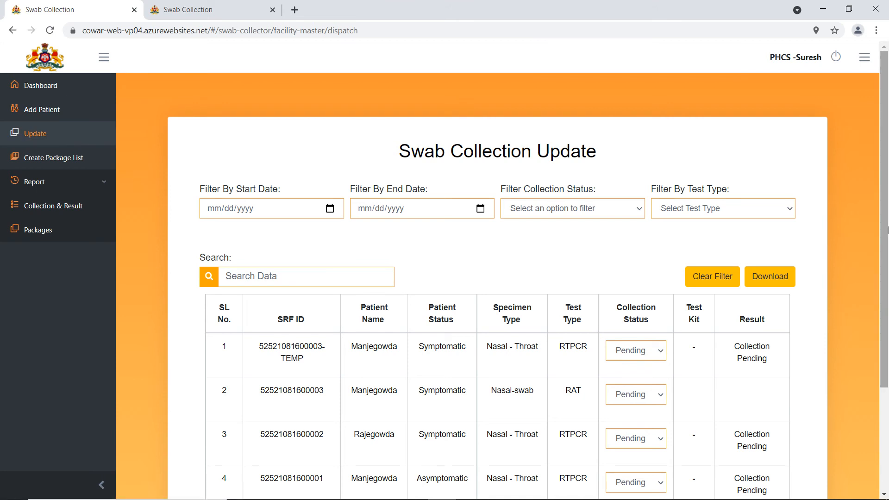
scroll(887, 227, down, 2)
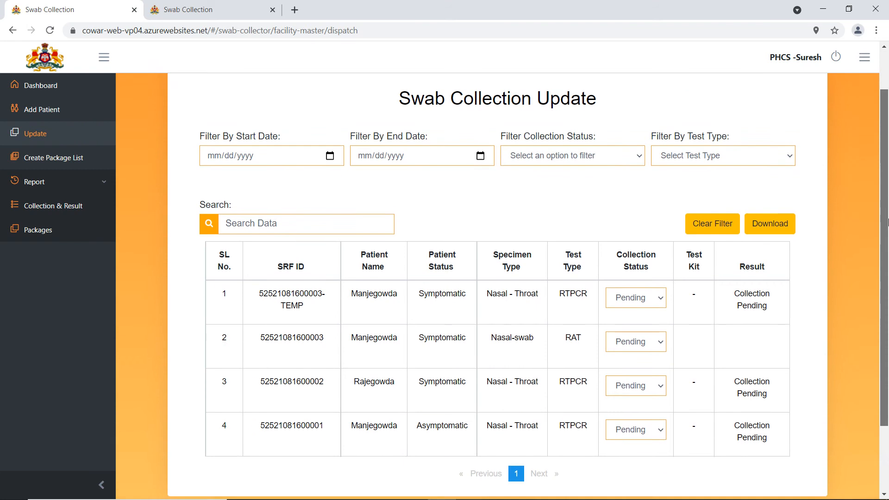
drag(888, 222, 887, 254)
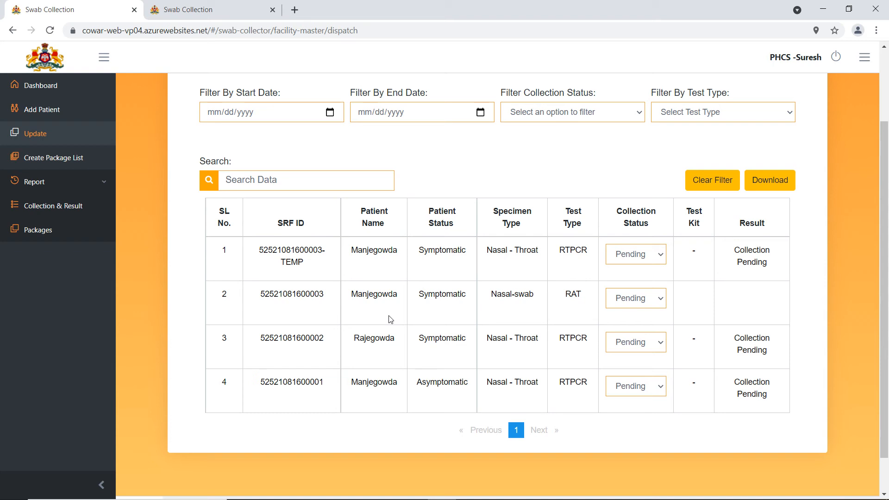
click(659, 392)
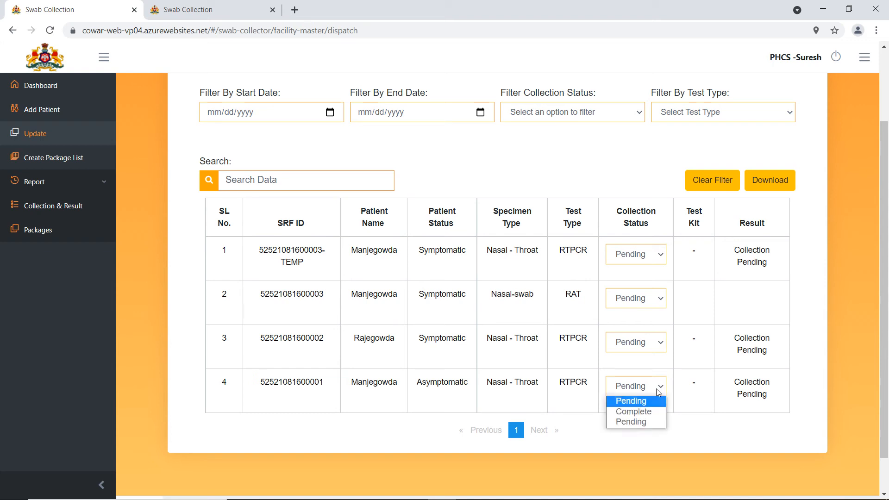
click(652, 412)
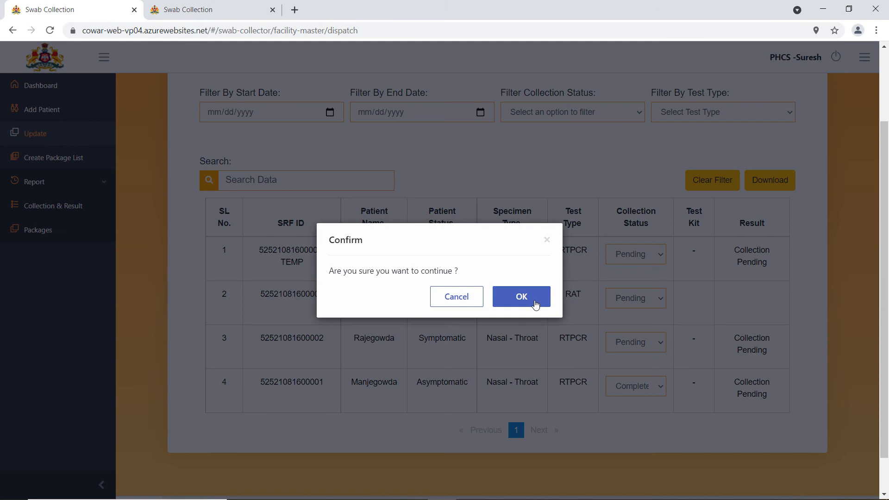
click(535, 304)
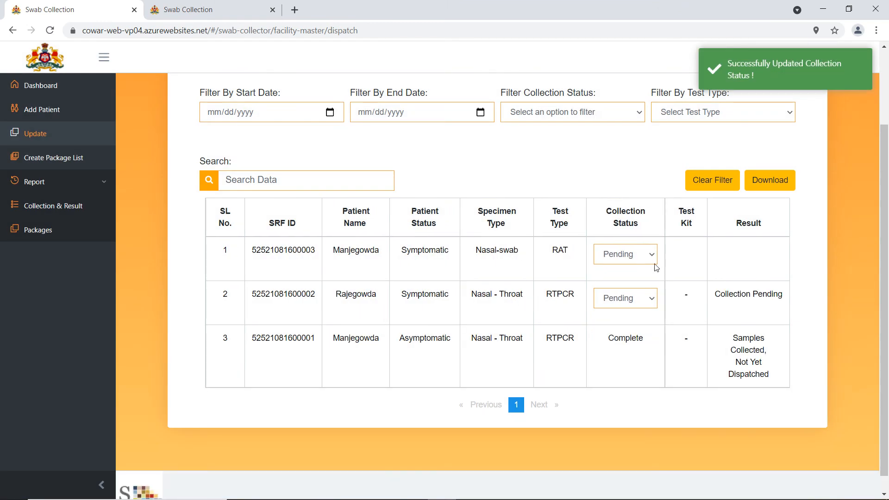
click(653, 302)
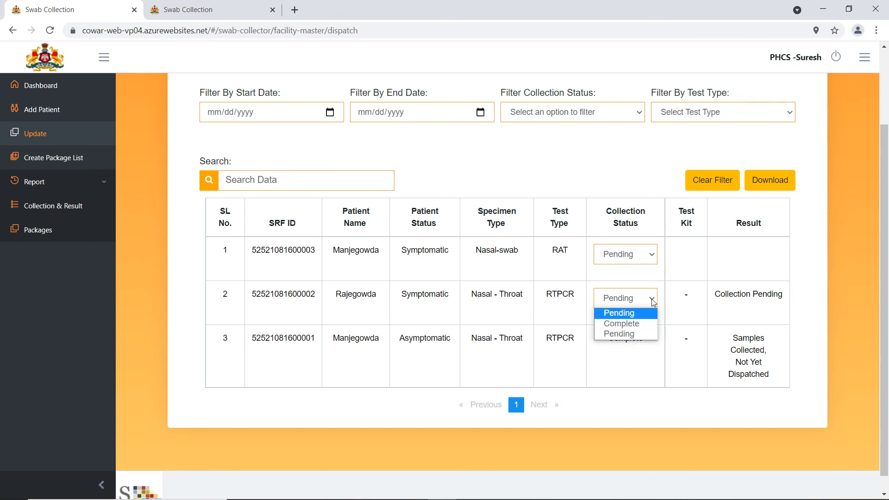
click(629, 327)
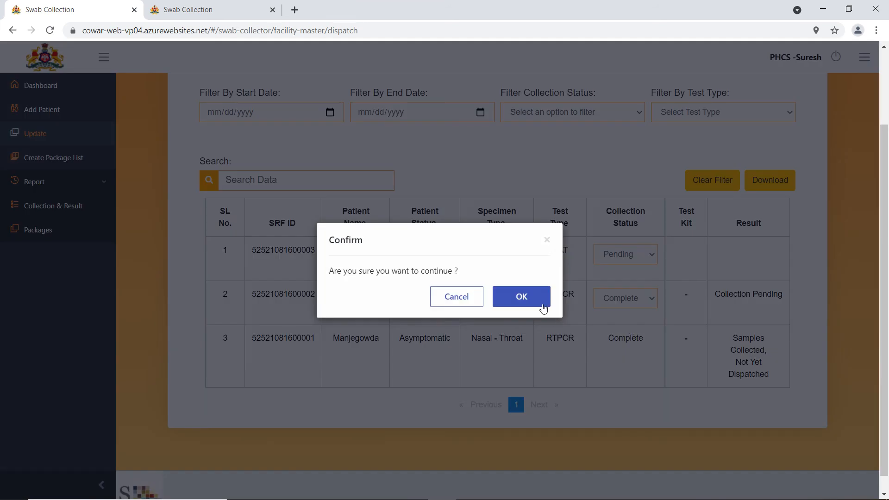
click(541, 304)
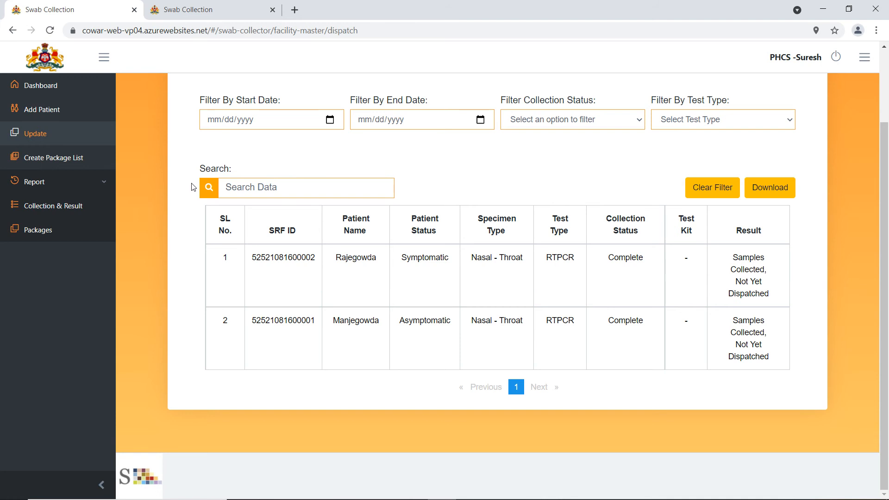
click(37, 88)
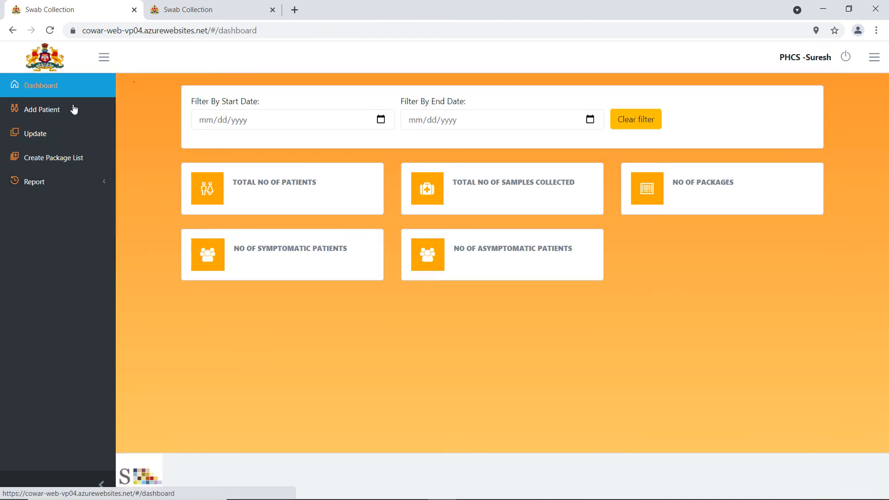
click(46, 137)
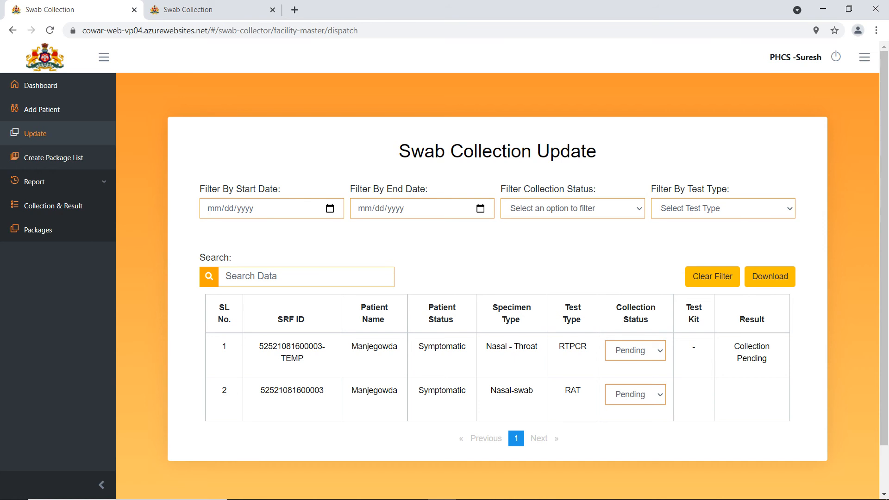
click(632, 397)
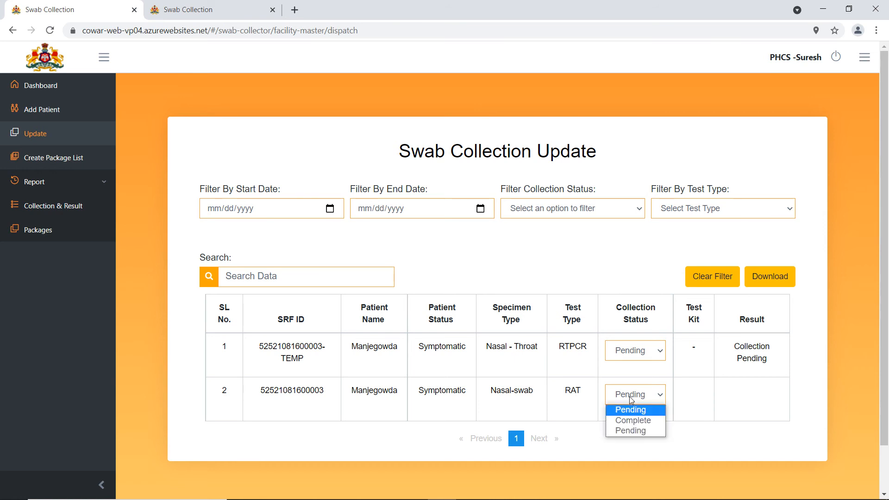
click(638, 421)
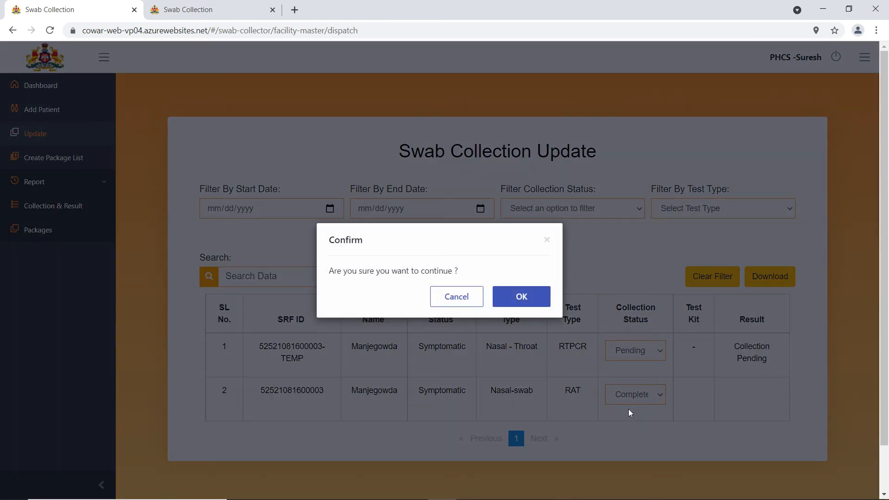
click(515, 306)
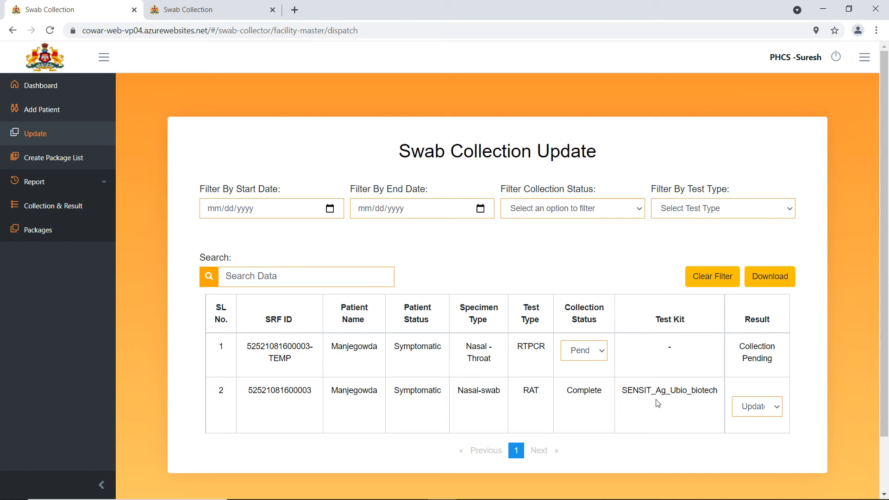
click(777, 412)
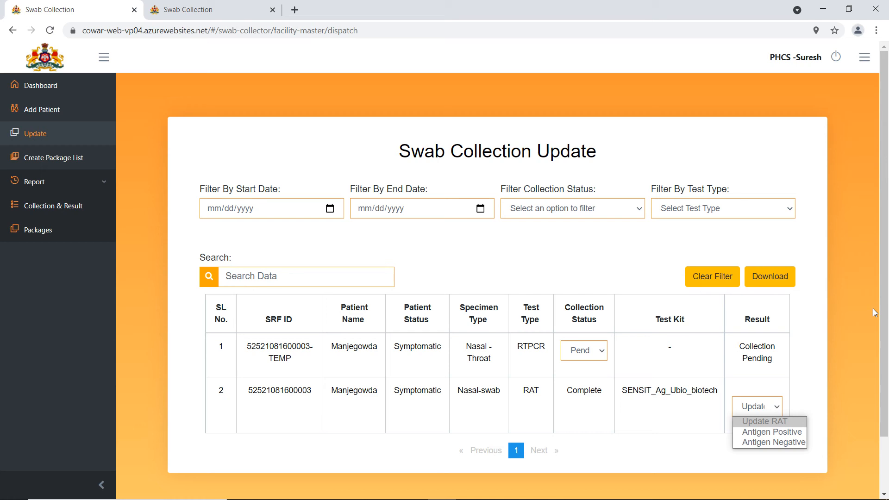
click(781, 441)
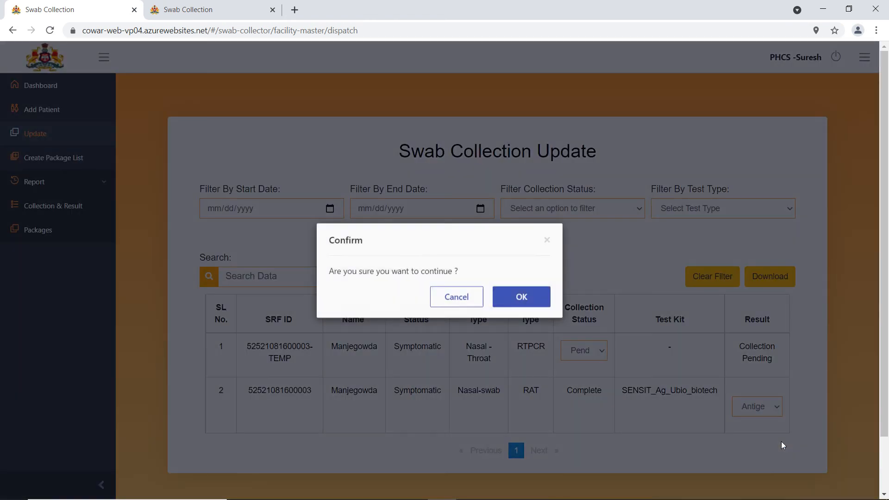
click(539, 305)
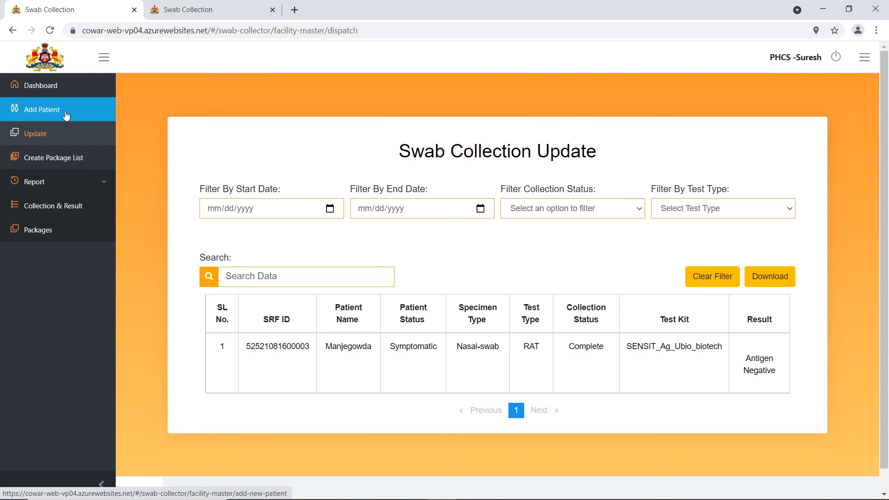
click(42, 88)
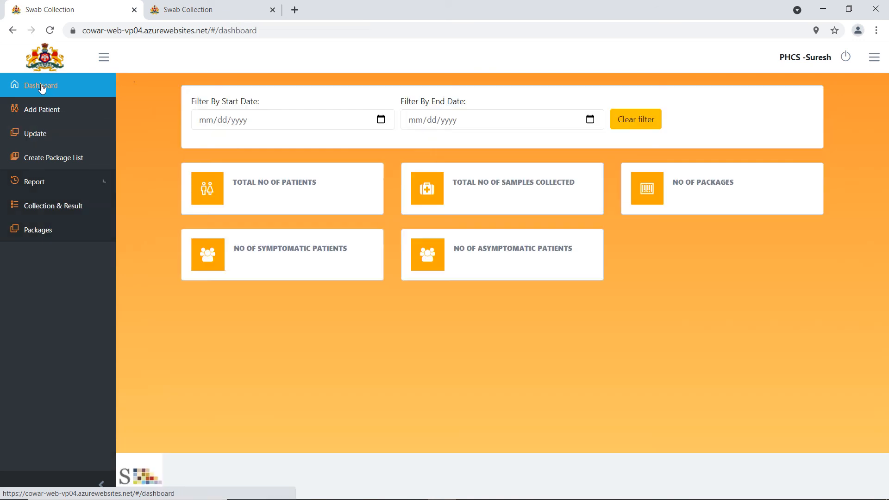
click(35, 140)
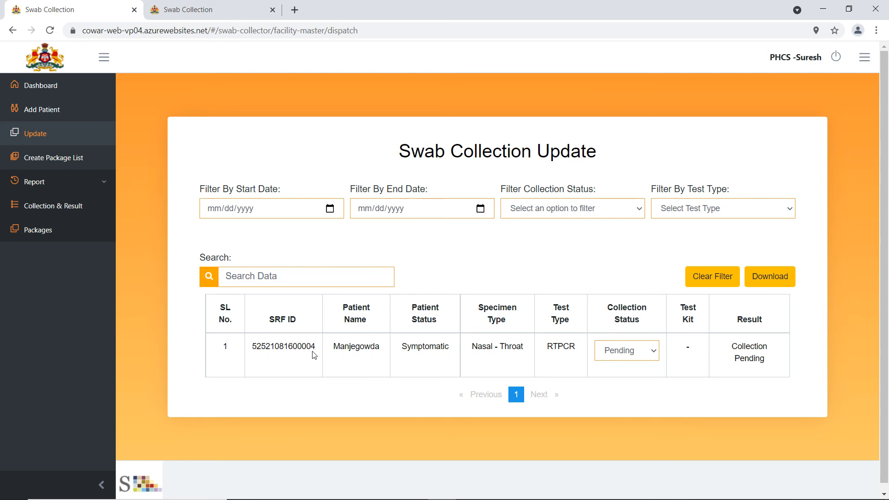
click(643, 353)
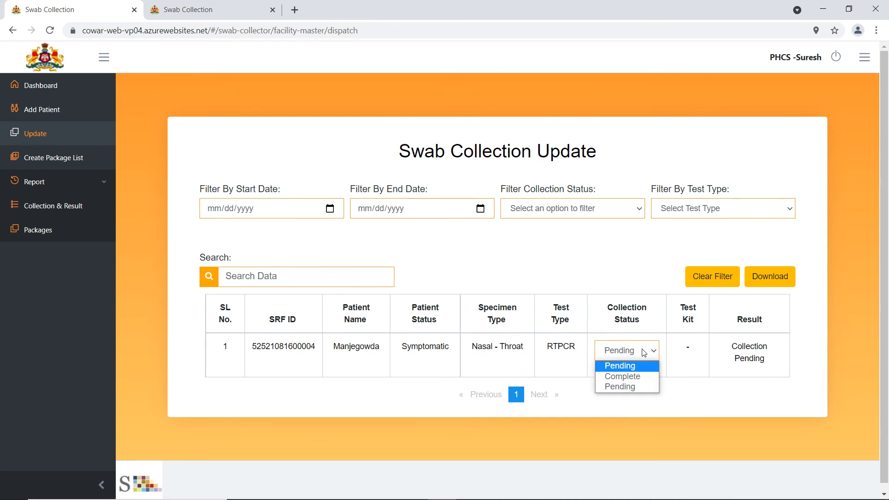
click(638, 376)
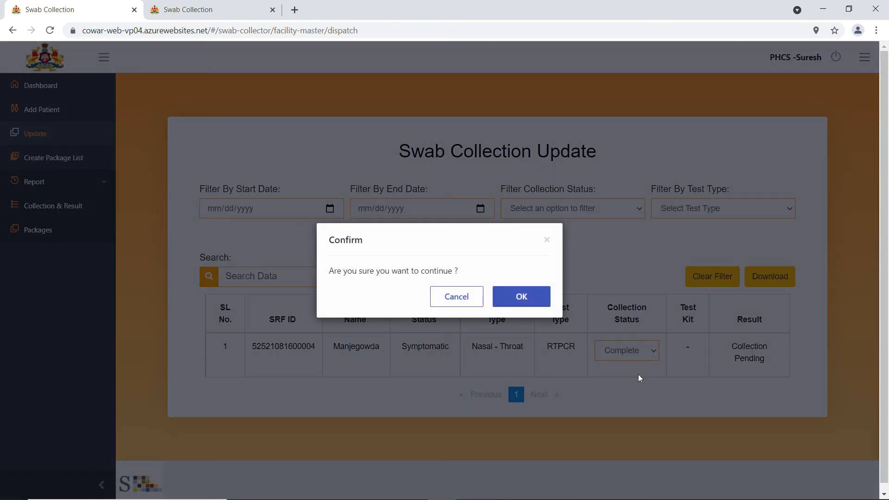
click(532, 300)
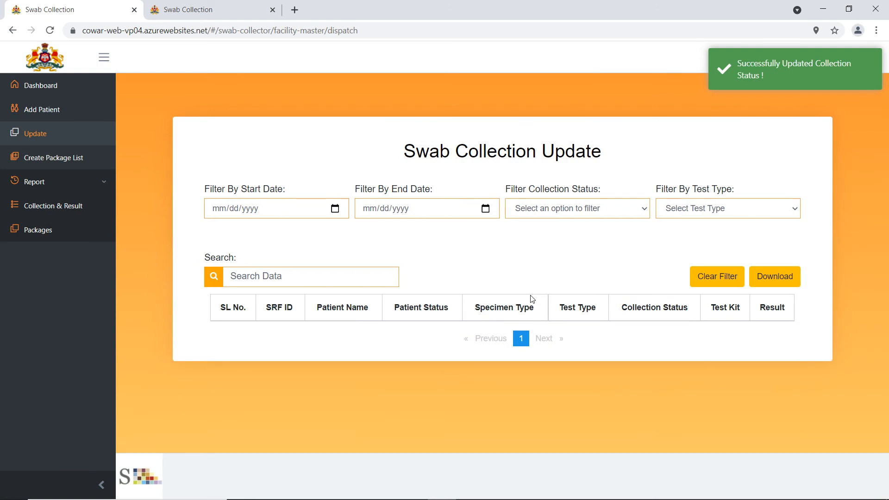
- Check every sample's status on Collection & Result, then go to Create Package List
click(51, 211)
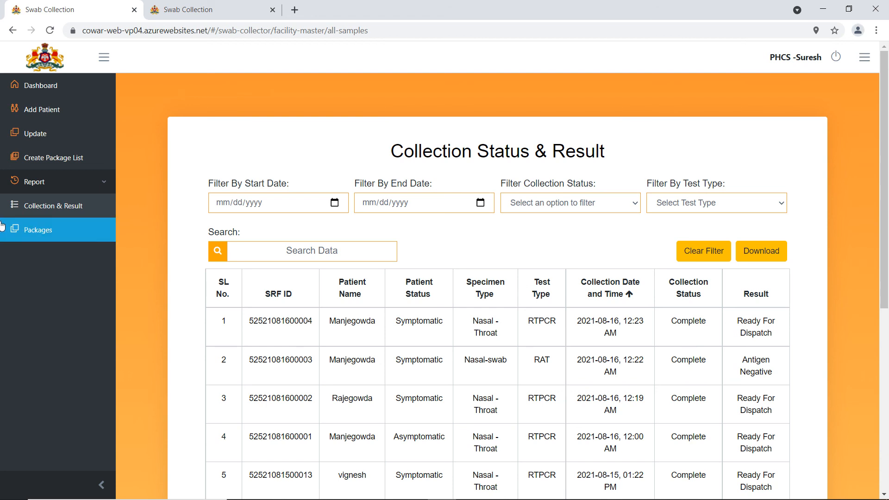
click(55, 158)
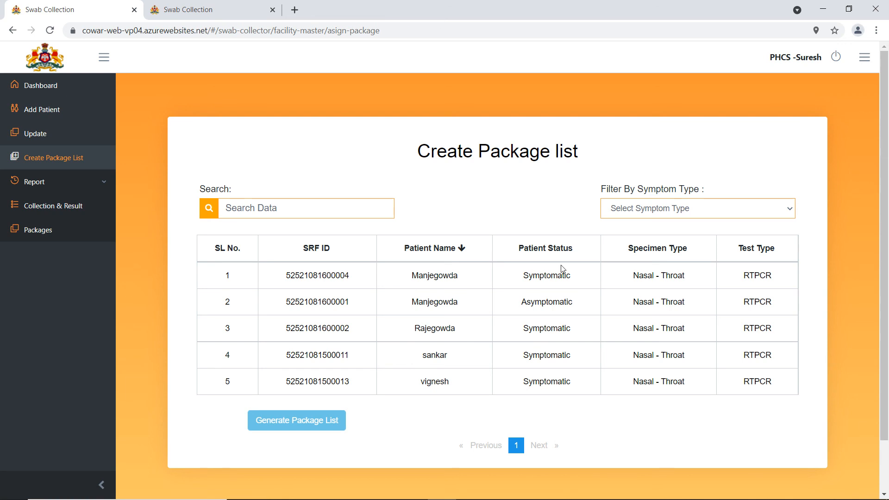
- Filter the samples by symptom type to Symptomatic and generate a package list from the four
click(689, 210)
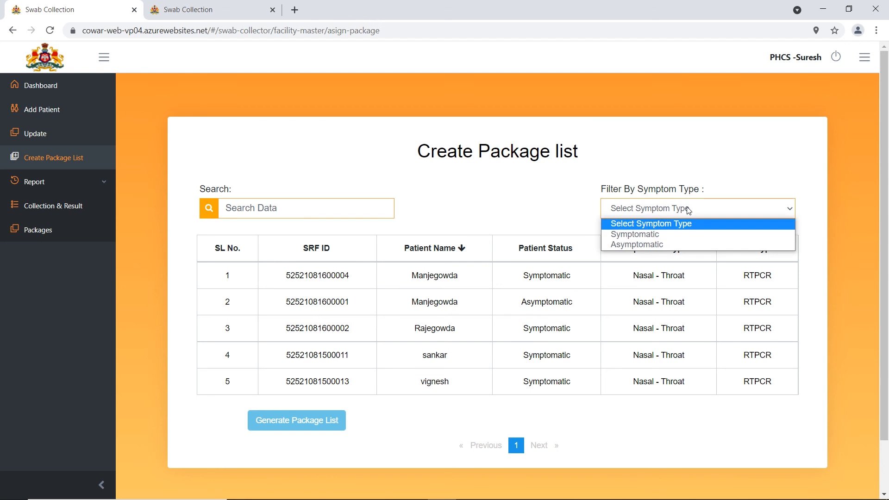
click(646, 234)
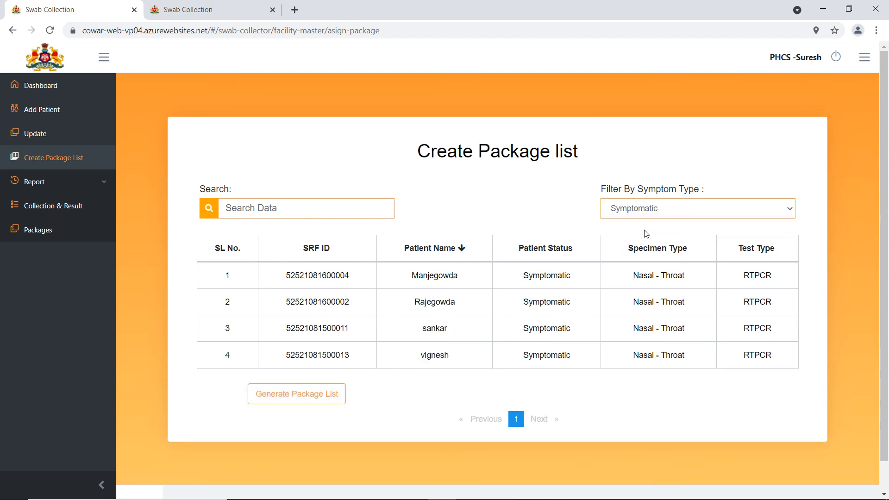
click(643, 213)
click(631, 245)
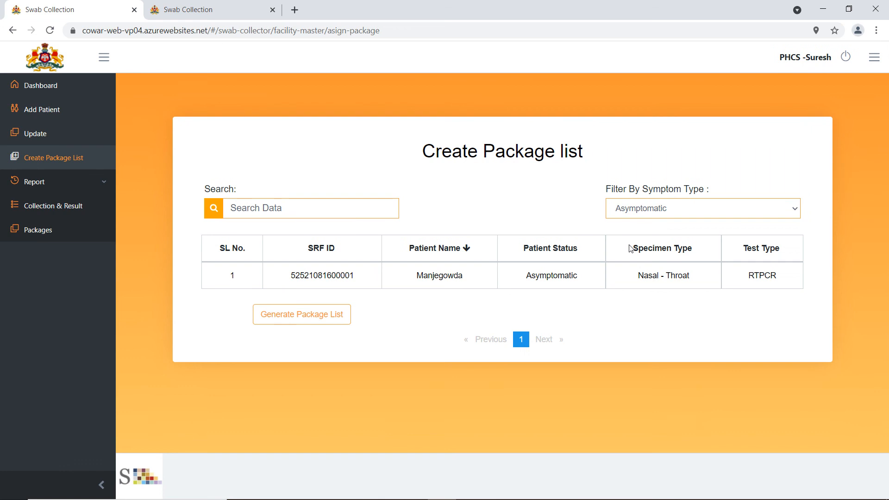
click(645, 209)
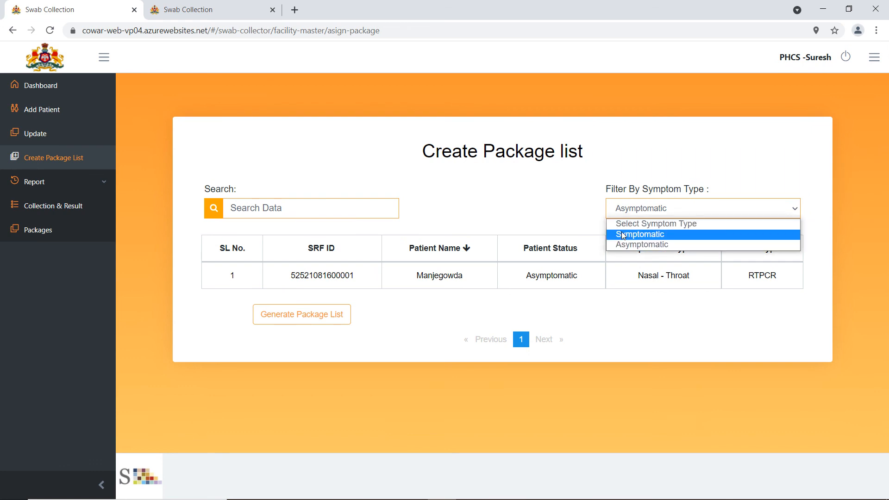
click(621, 231)
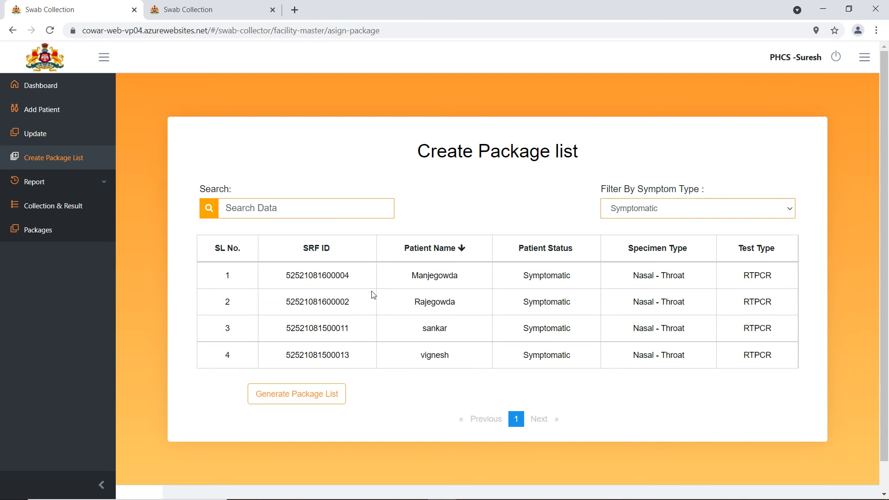
click(292, 399)
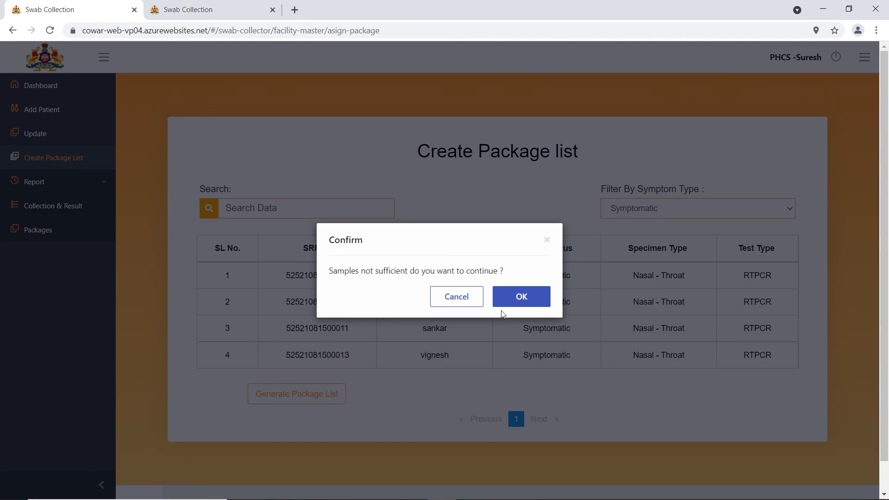
click(519, 296)
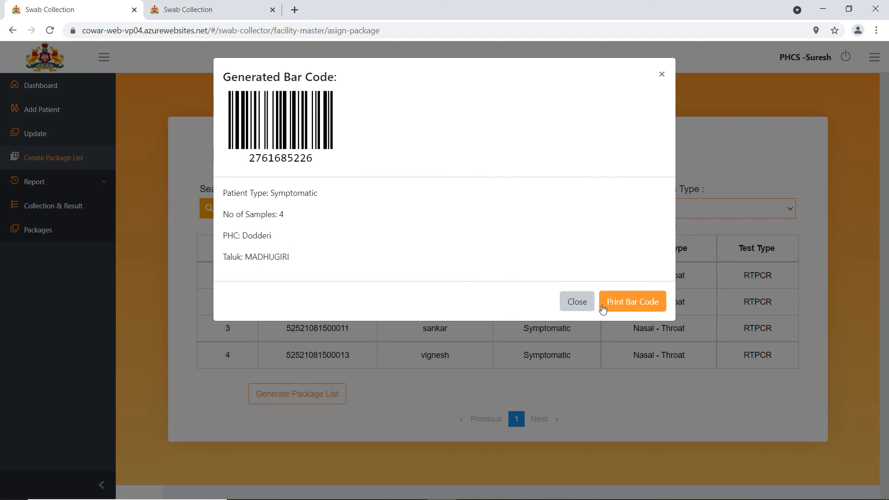
click(576, 302)
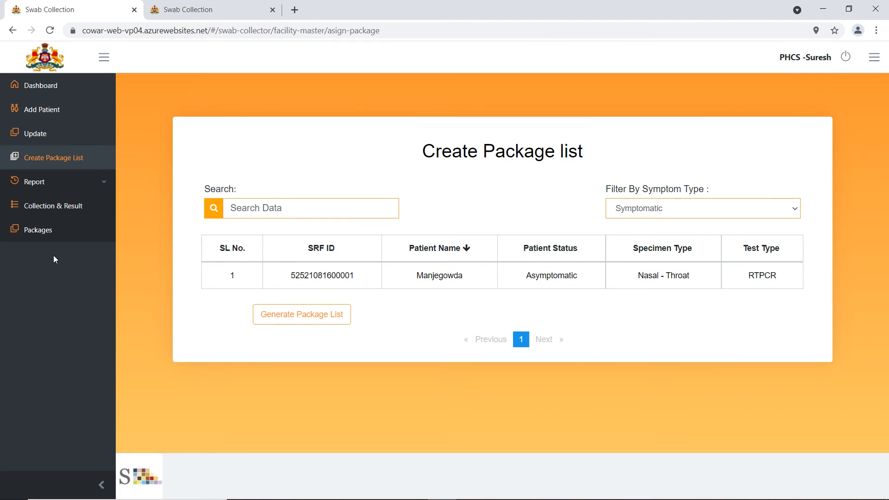
click(40, 235)
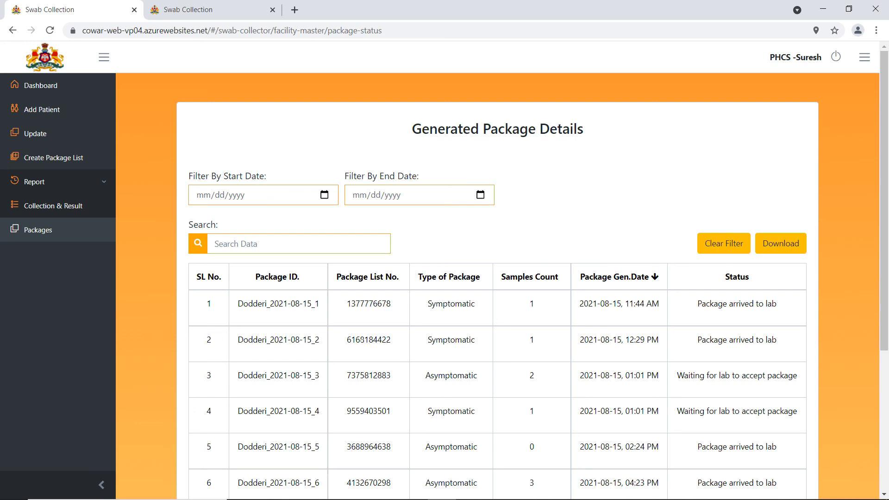
click(654, 280)
drag(885, 225, 885, 312)
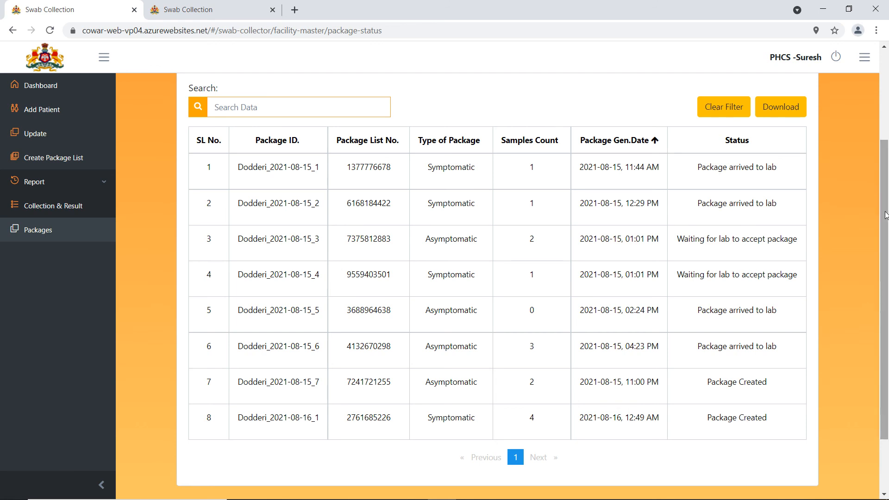
scroll(885, 215, up, 3)
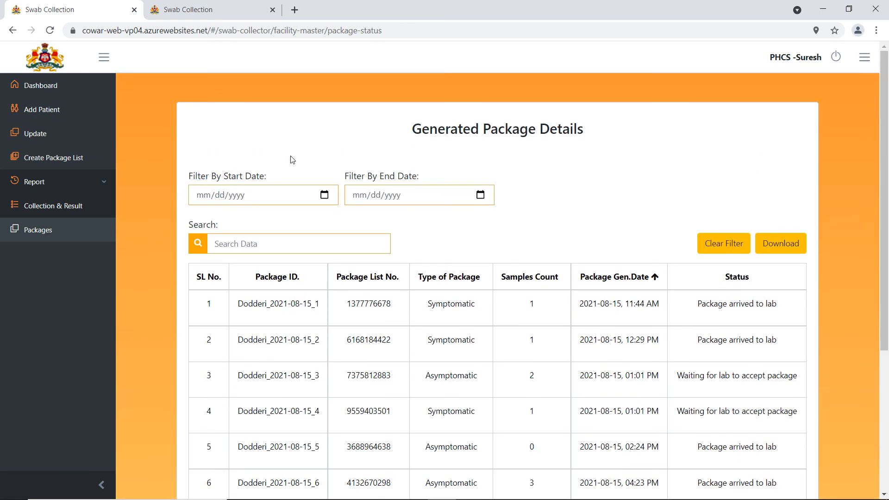
- Return to the dashboard showing 4 samples collected, 1 package, 3 symptomatic and 1 asymptomatic
click(48, 88)
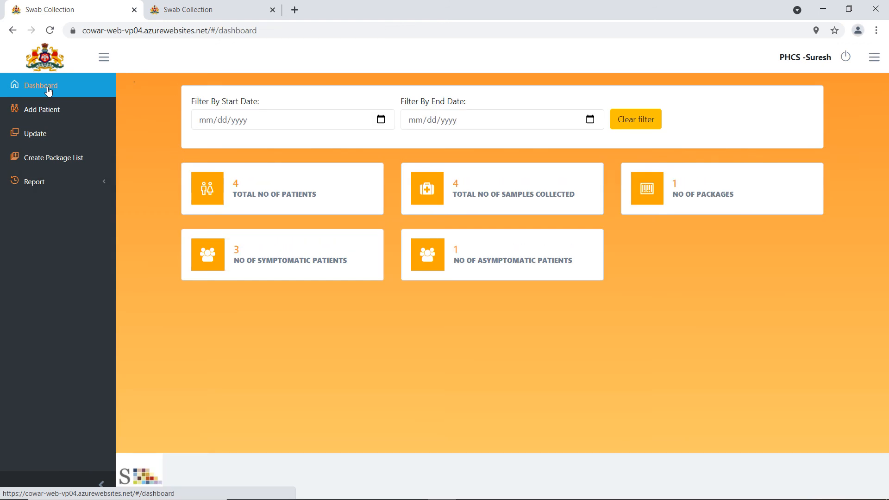